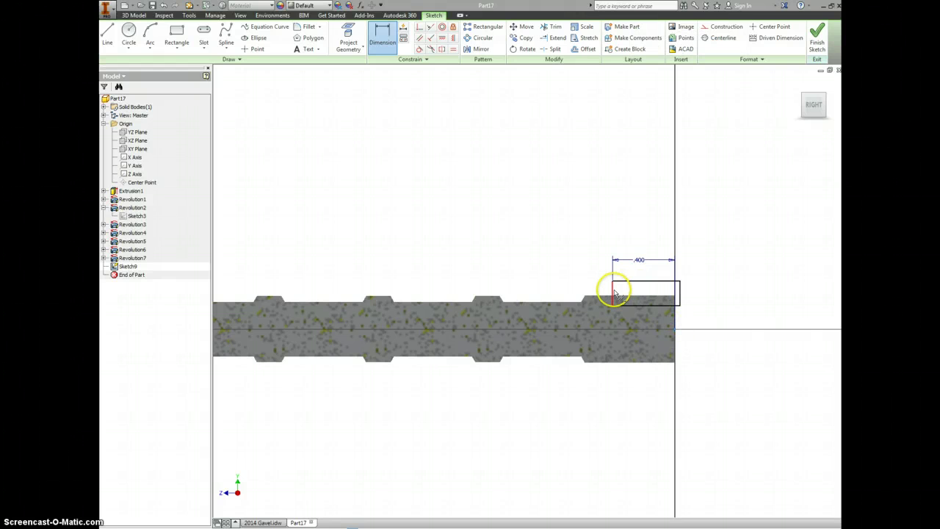
- After checking the gavel drawing, dimension the rectangle's bottom edge 3/16 in (.188) above the centre axis
left_click(266, 522)
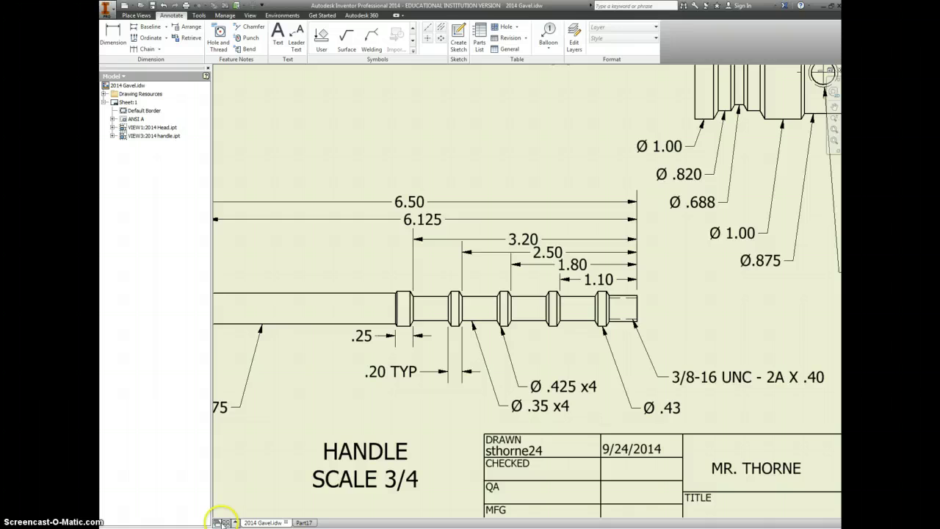
left_click(304, 522)
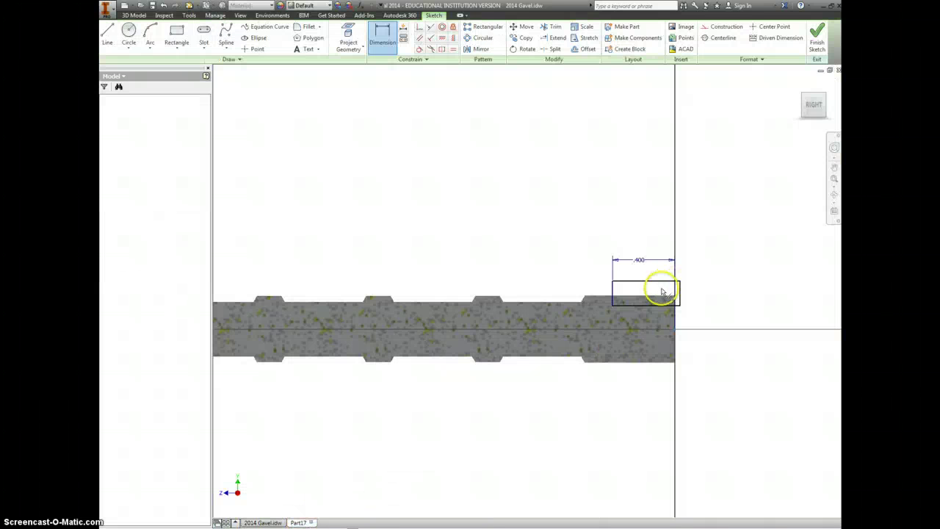
left_click(378, 41)
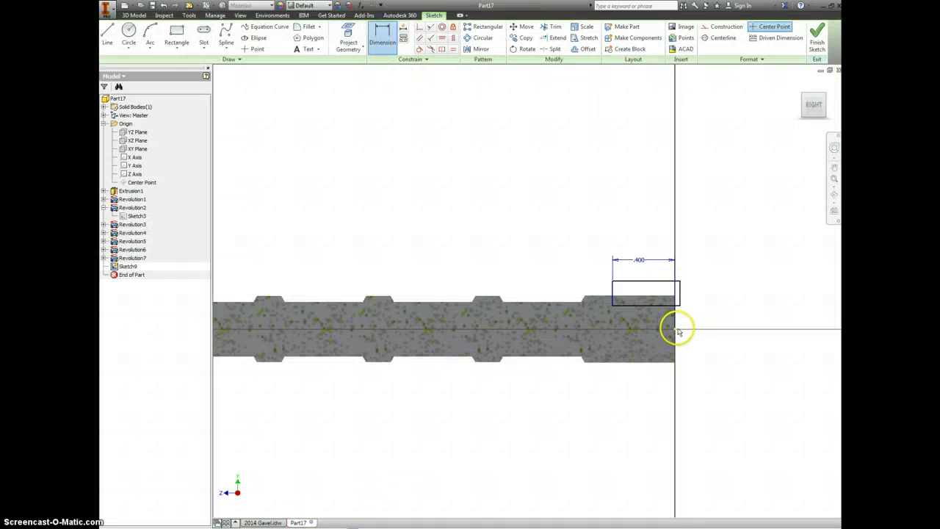
left_click(676, 332)
left_click(665, 306)
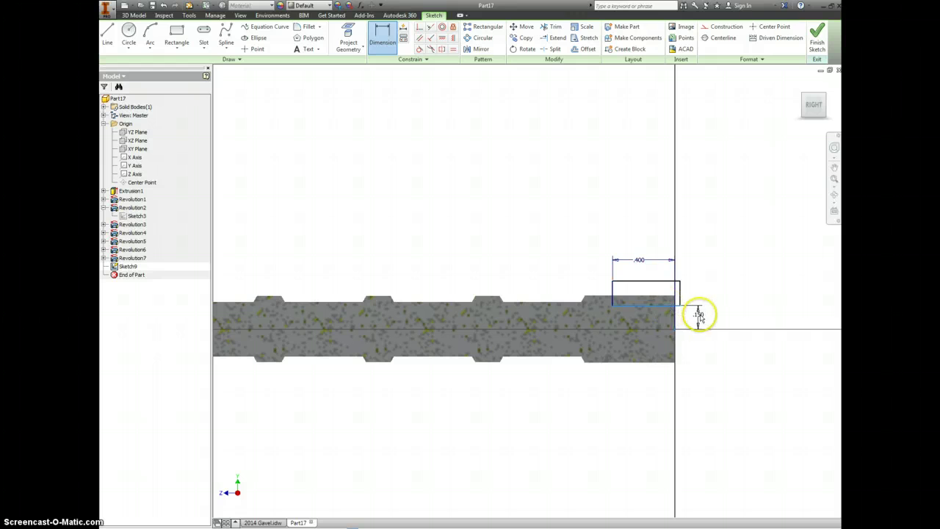
left_click(700, 316)
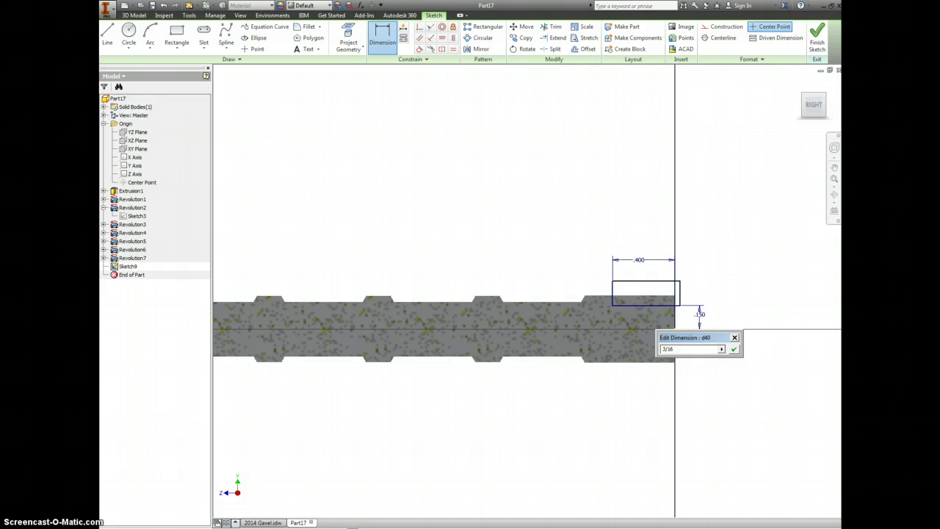
key("Return")
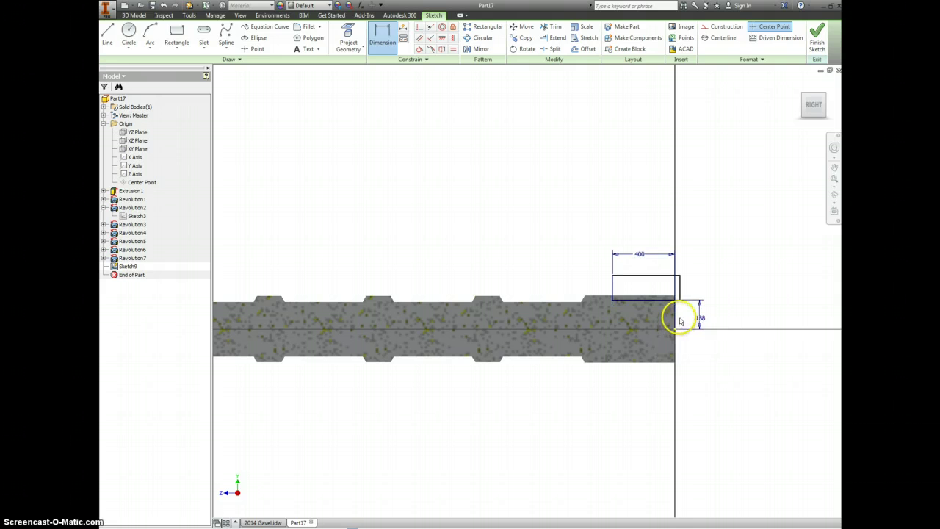
scroll(612, 294, "up", 2)
- Draw the chamfer line up to the rectangle's top-left corner
right_click(599, 292)
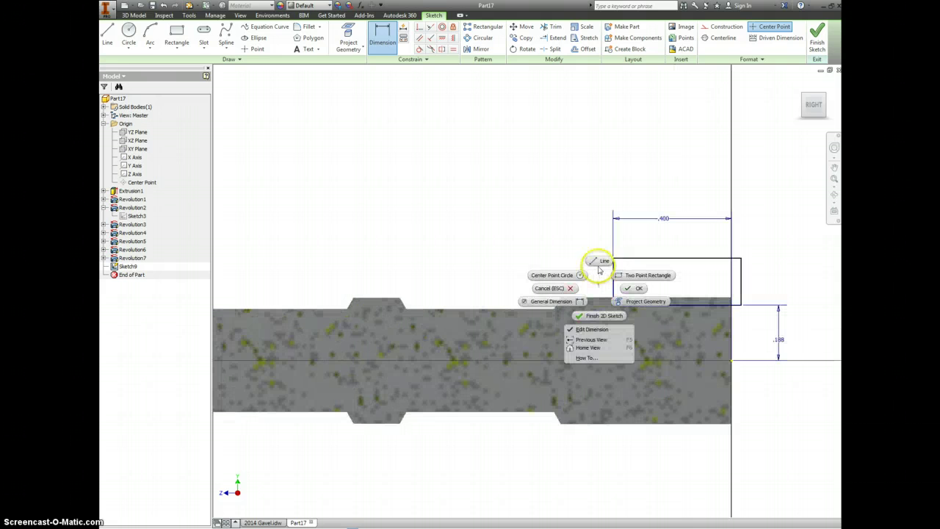
left_click(600, 262)
left_click(613, 304)
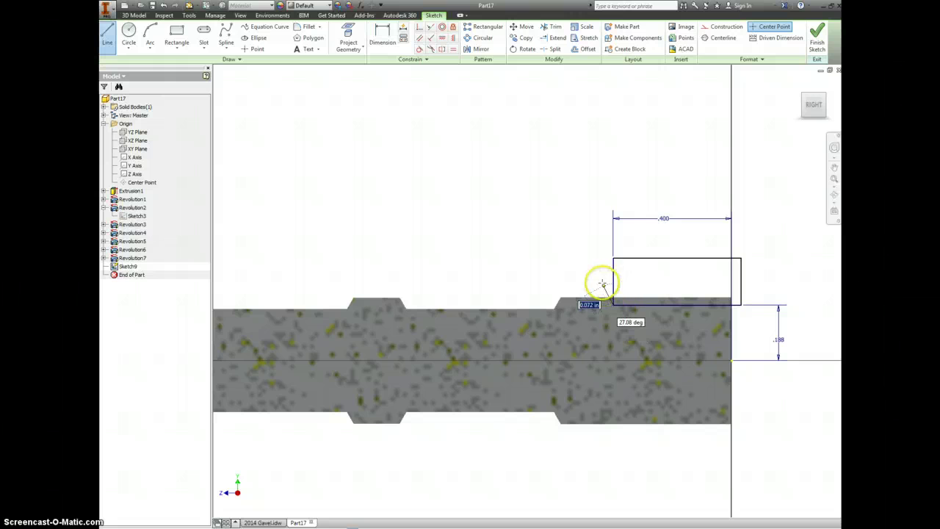
left_click(602, 279)
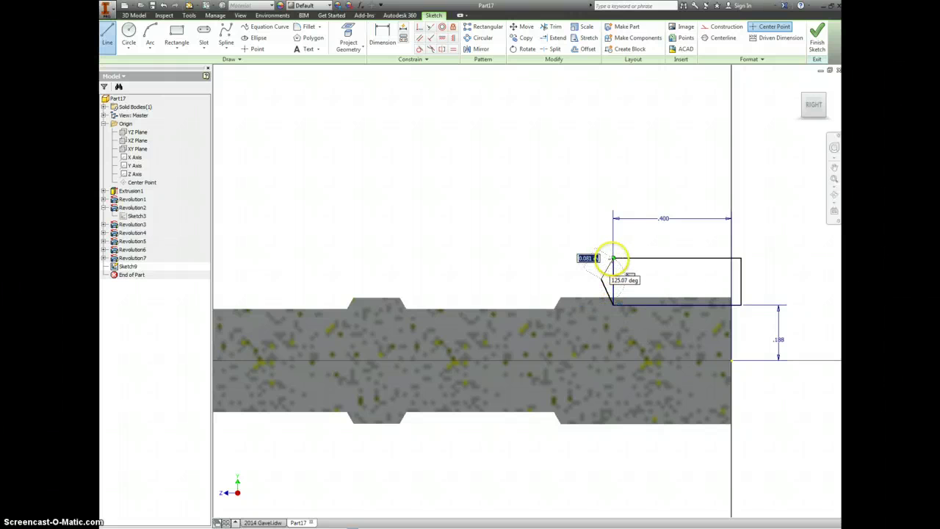
left_click(613, 258)
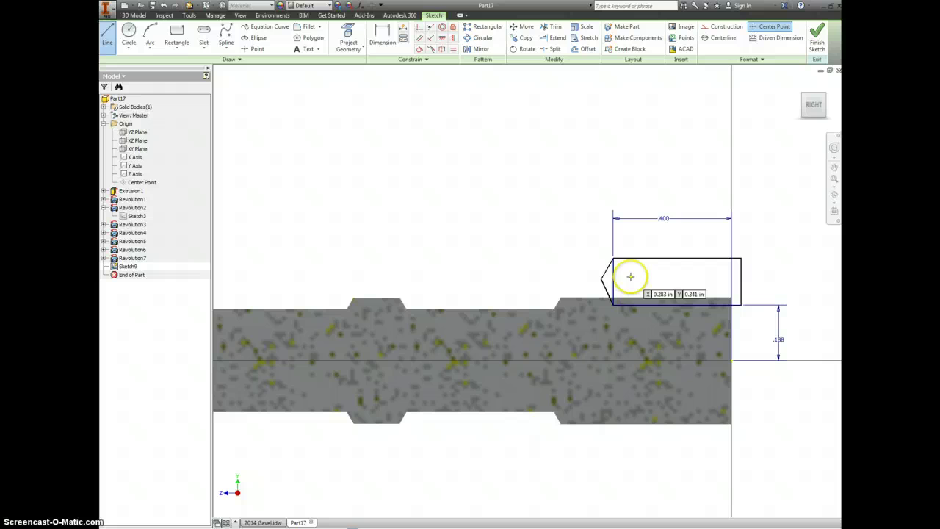
- Dimension the angle between the chamfer lines at 30°
key("d")
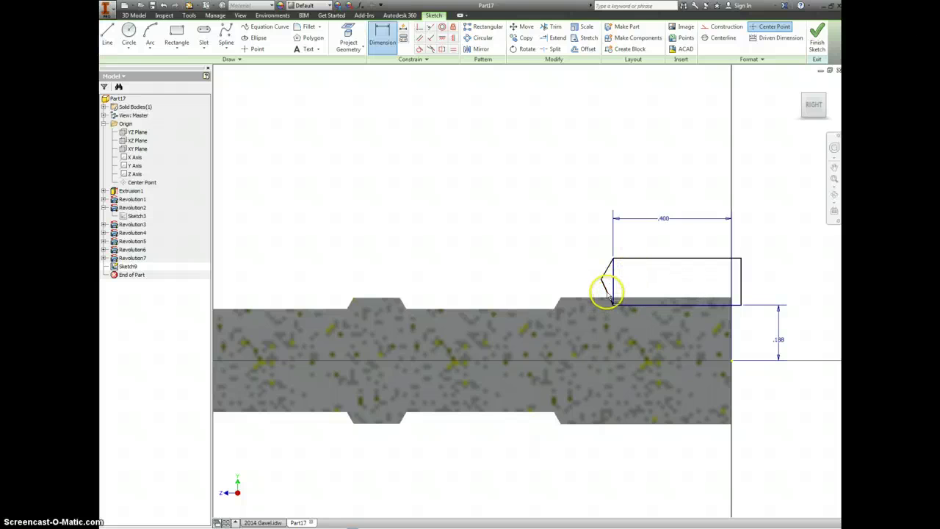
left_click(608, 292)
left_click(610, 280)
left_click(611, 281)
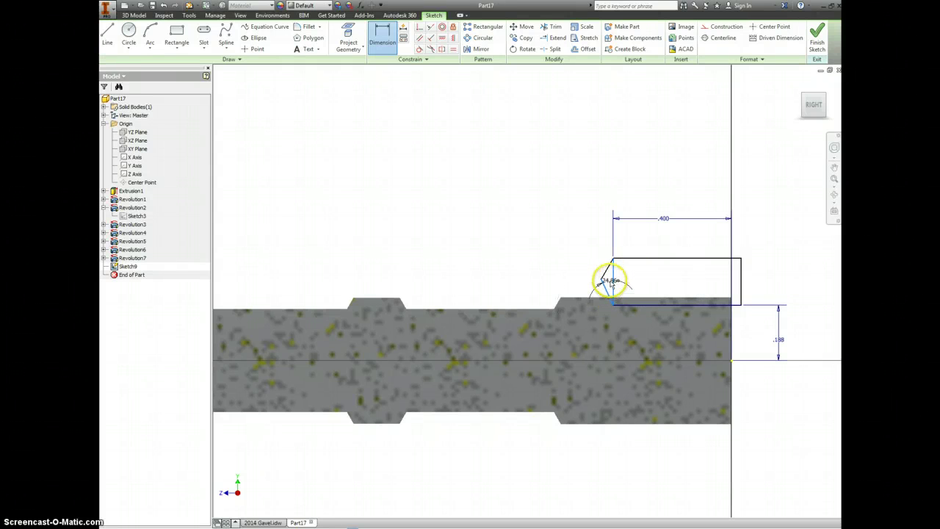
key("Return")
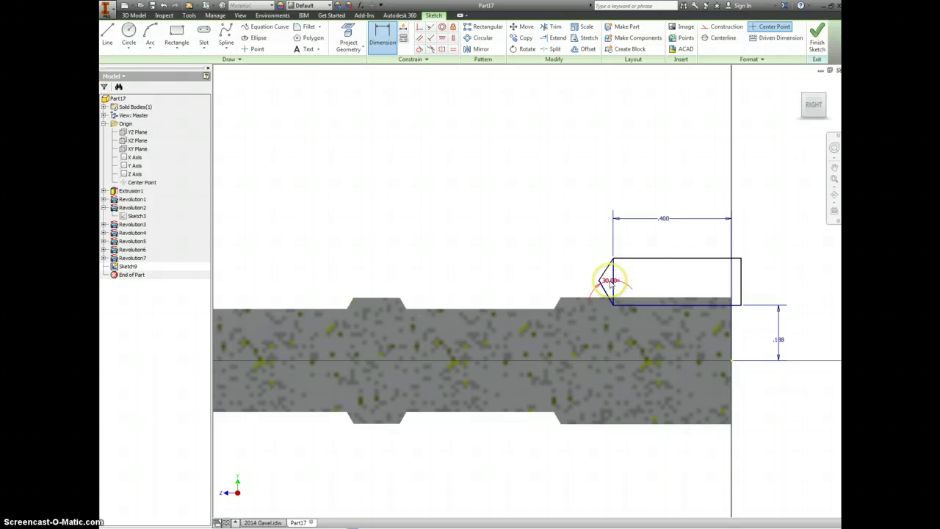
- Finish the sketch and revolve the profile about the Z Axis, creating Revolution8's turned-down end
left_click(815, 34)
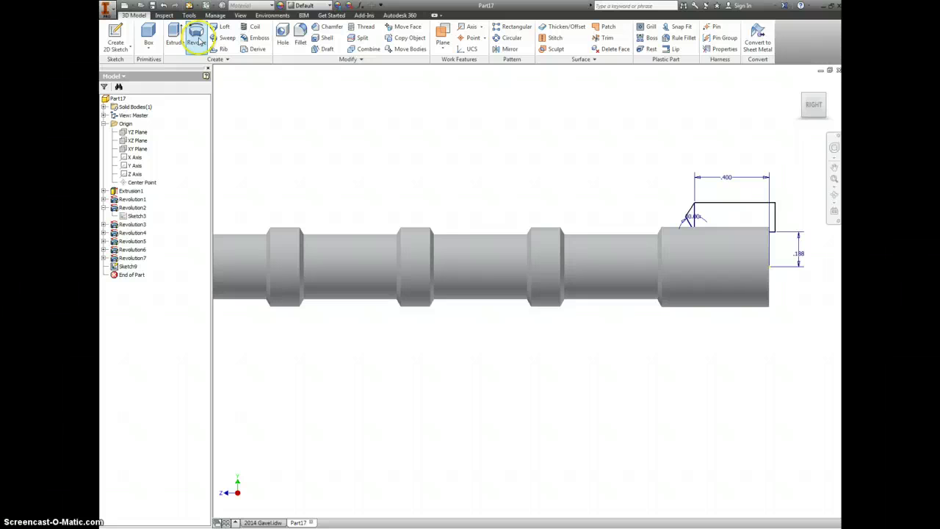
left_click(196, 35)
left_click(281, 117)
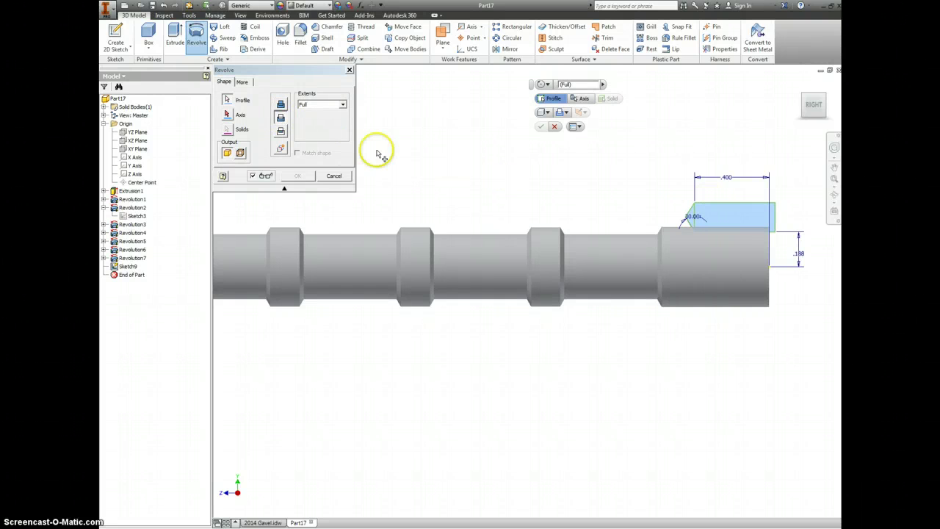
left_click(228, 115)
left_click(135, 174)
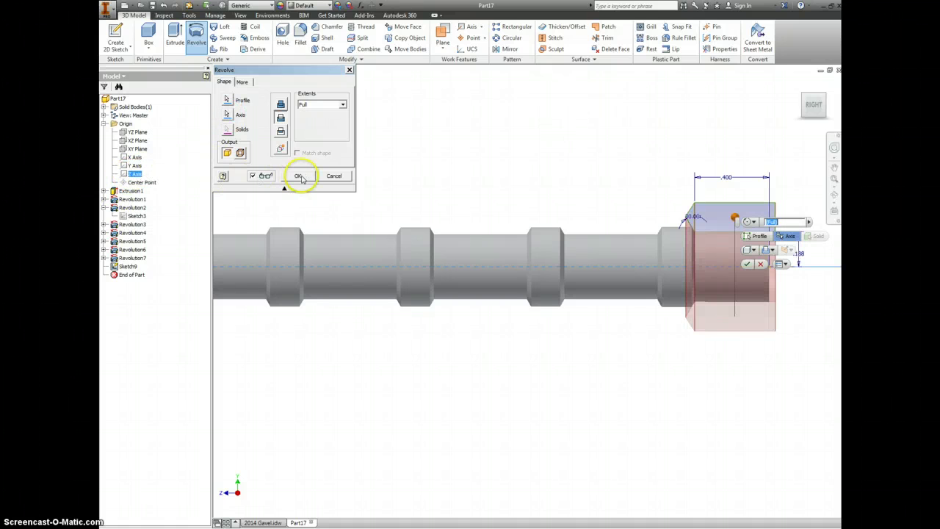
left_click(299, 176)
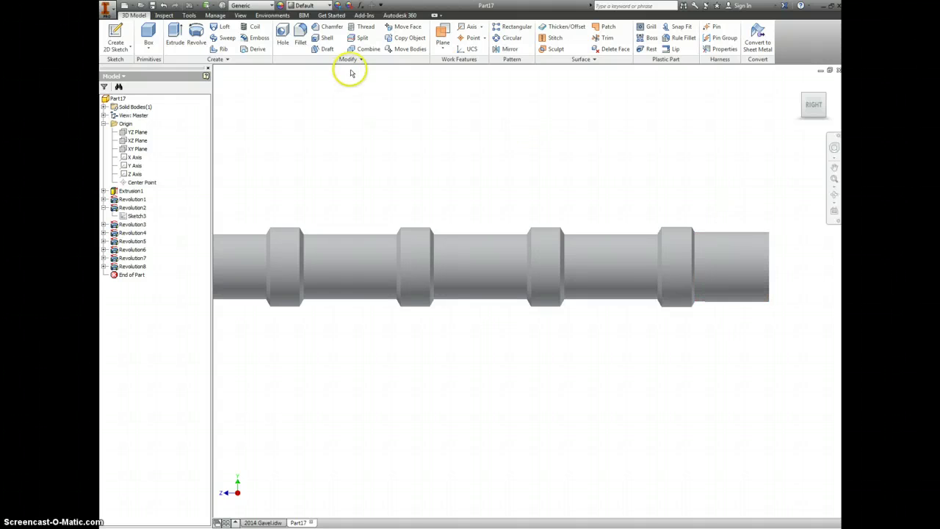
- Add a 3/8-16 UNC class 2A thread to the narrowed end face, verified against the drawing's callout
left_click(360, 27)
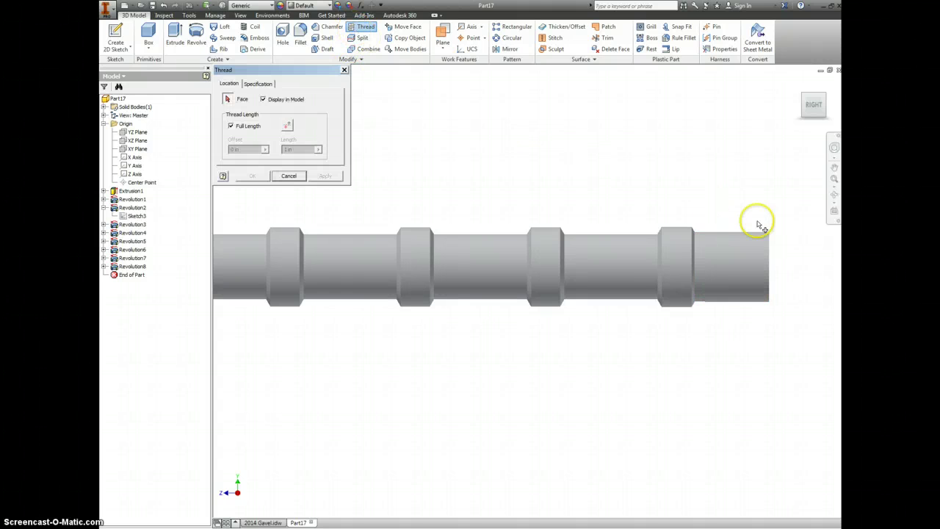
left_click(731, 246)
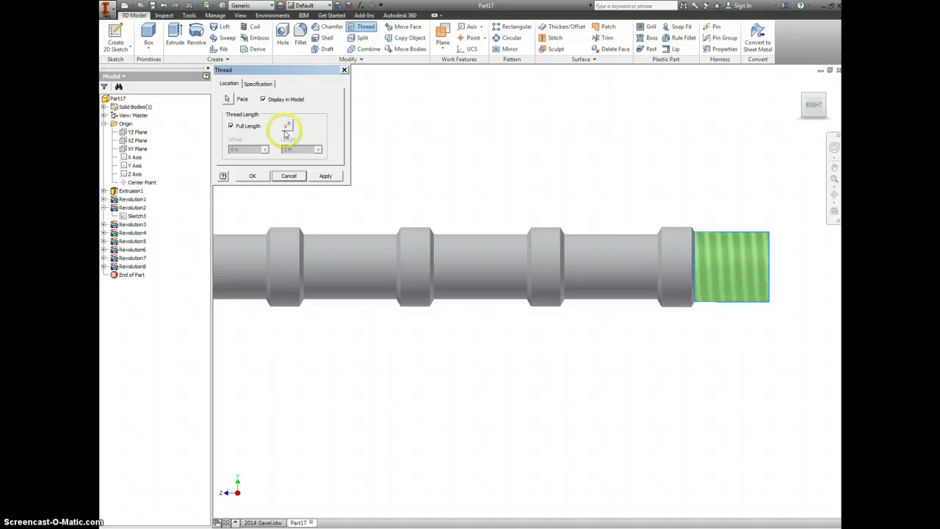
left_click(258, 85)
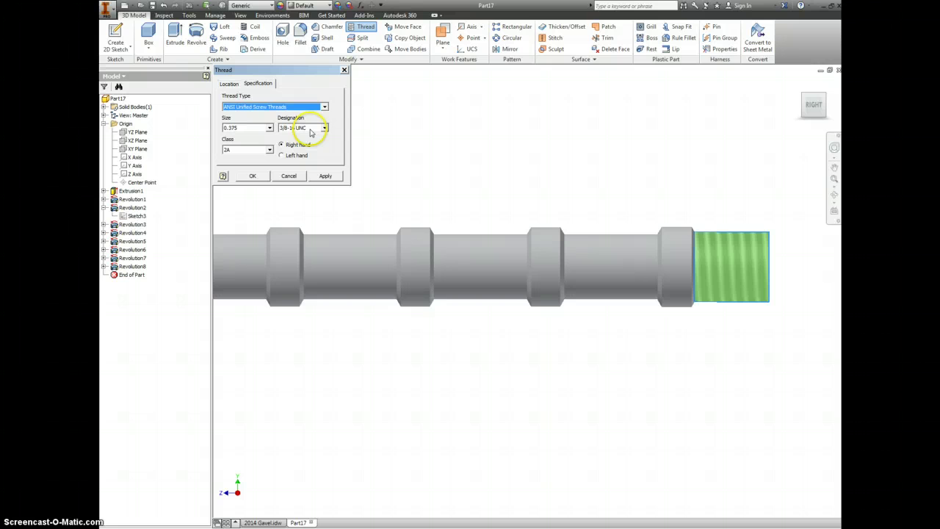
left_click(262, 523)
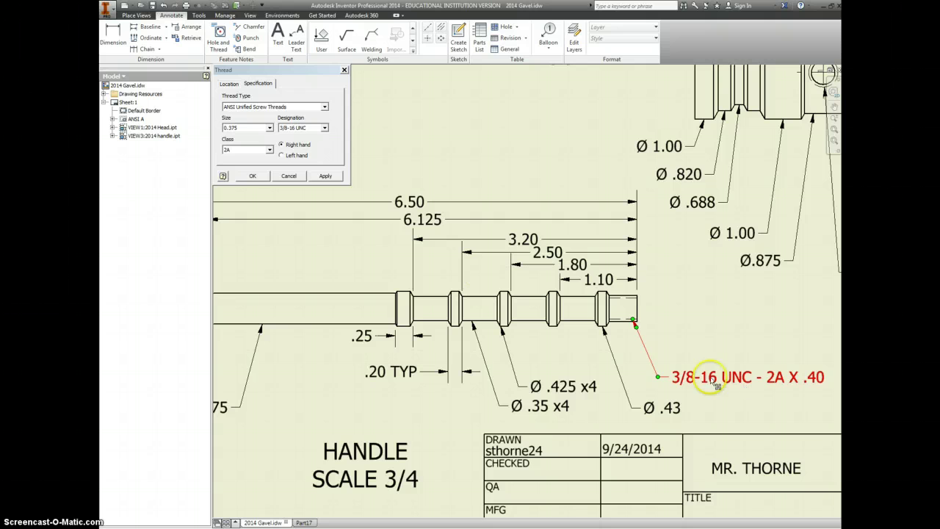
left_click(253, 177)
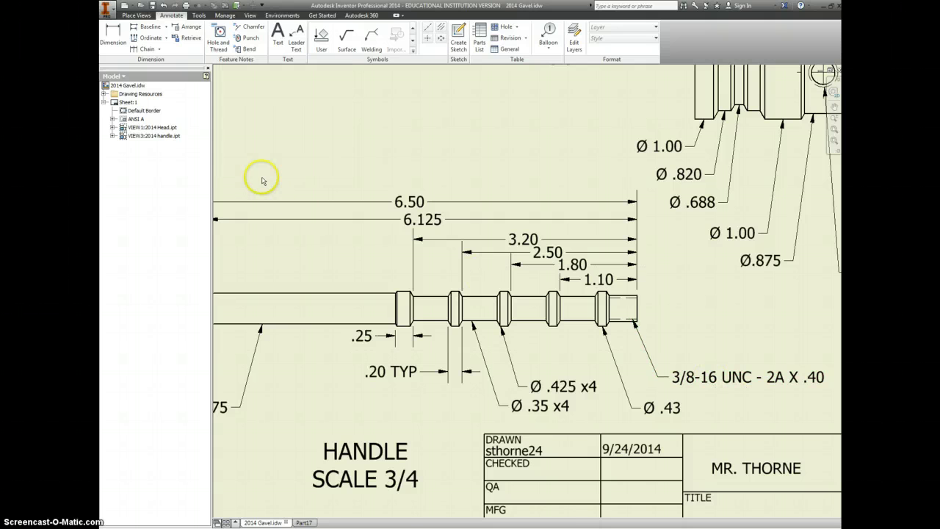
left_click(303, 523)
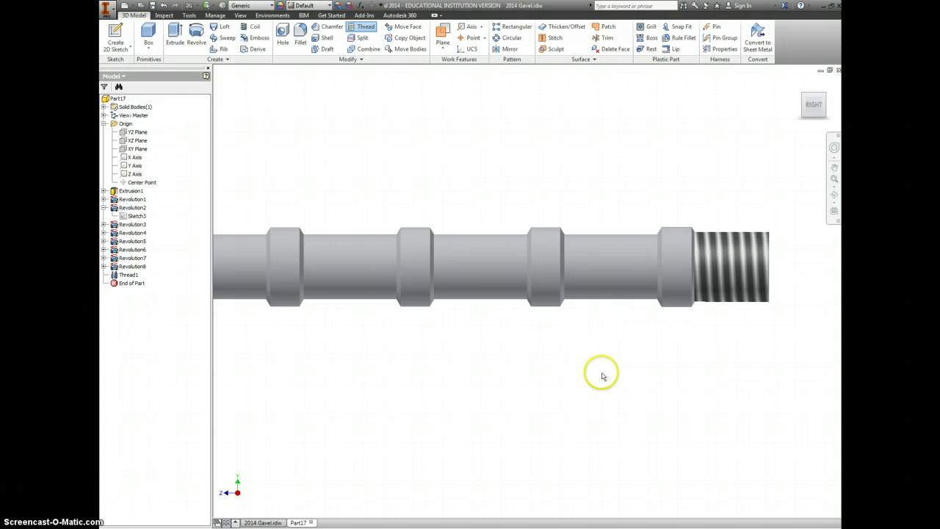
key("Home")
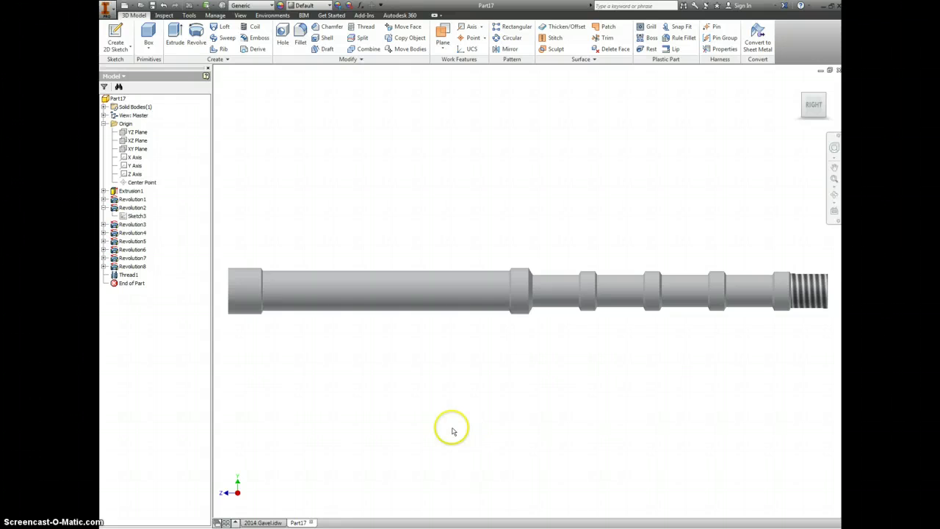
left_click(262, 523)
scroll(430, 402, "up", 3)
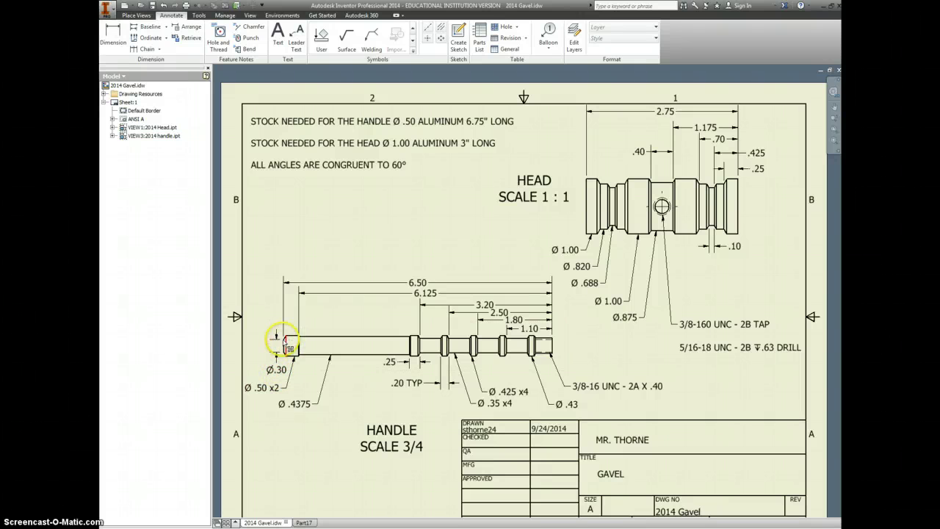
left_click(299, 523)
scroll(237, 294, "down", 5)
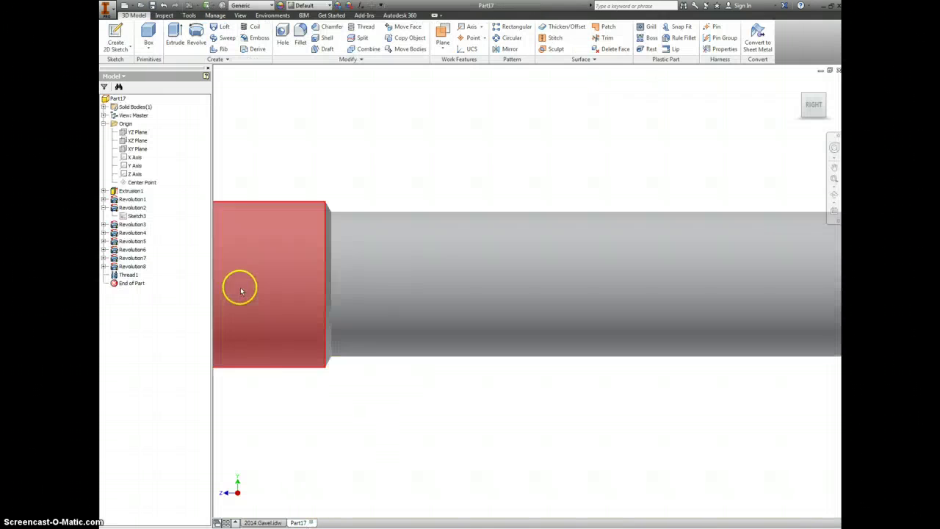
scroll(241, 282, "up", 4)
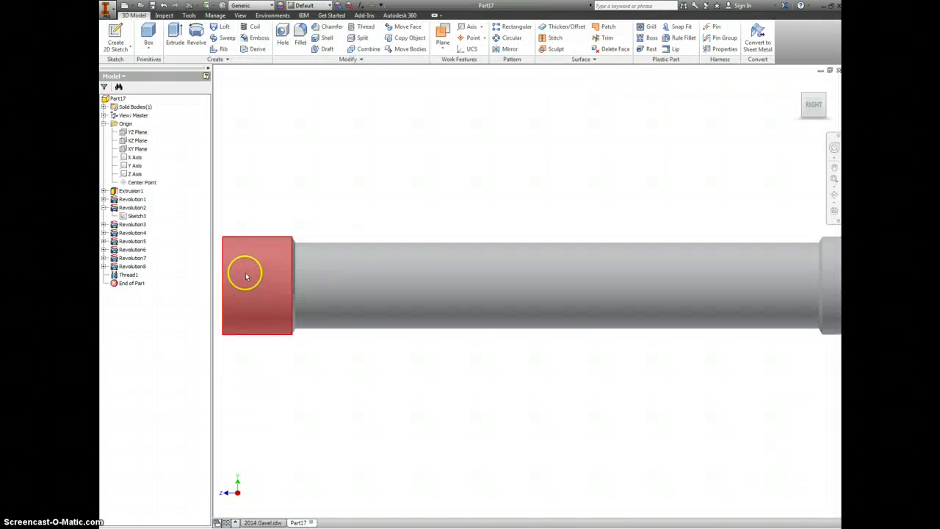
- Create a new sketch on the XZ Plane, viewed from the right and zoomed to the shaft end
right_click(135, 137)
left_click(153, 155)
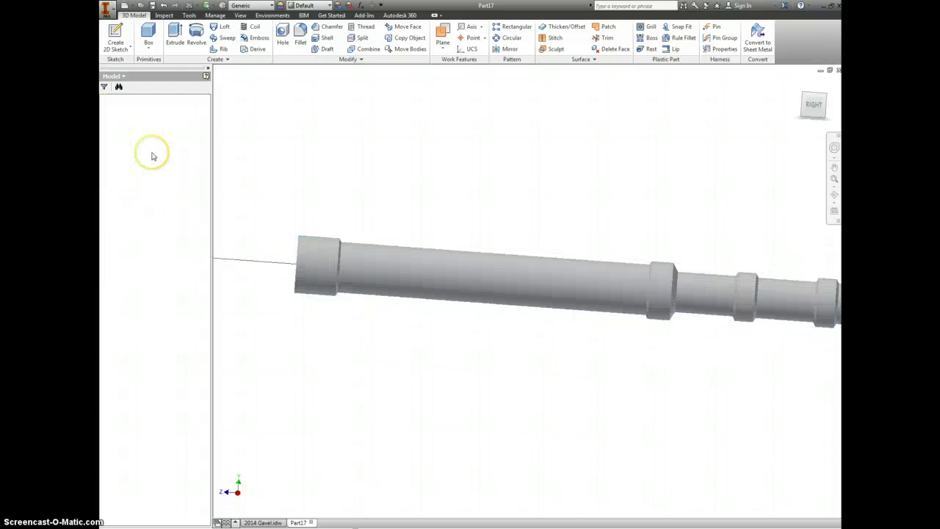
left_click(828, 89)
scroll(476, 287, "down", 6)
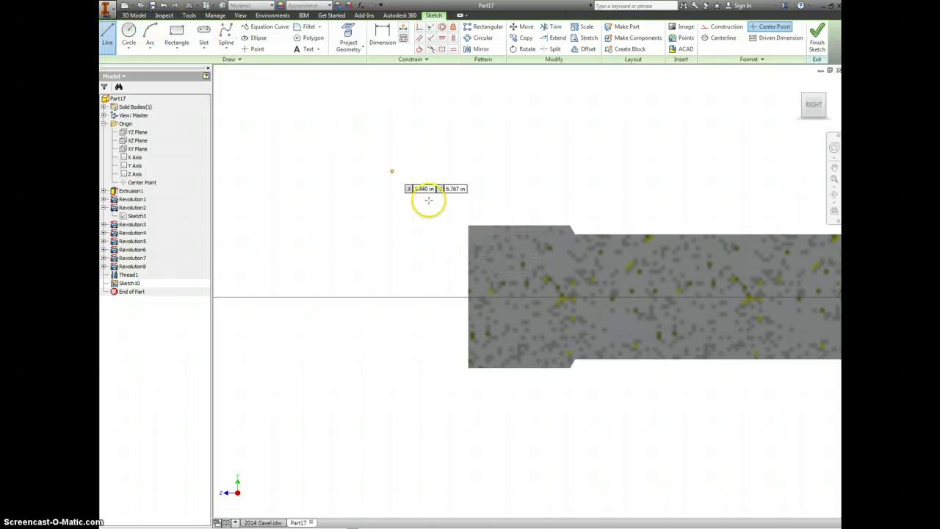
- Project the handle's left end edge and top edge into the sketch
left_click(365, 36)
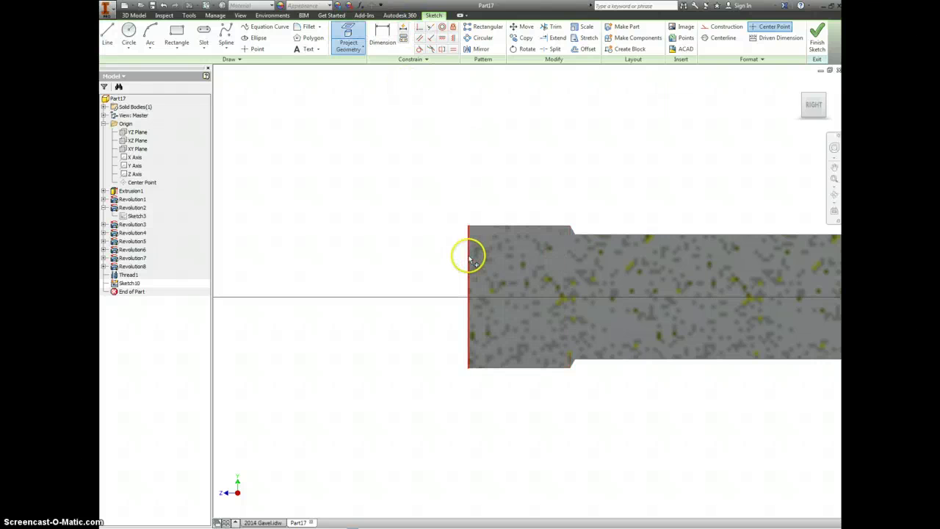
left_click(484, 232)
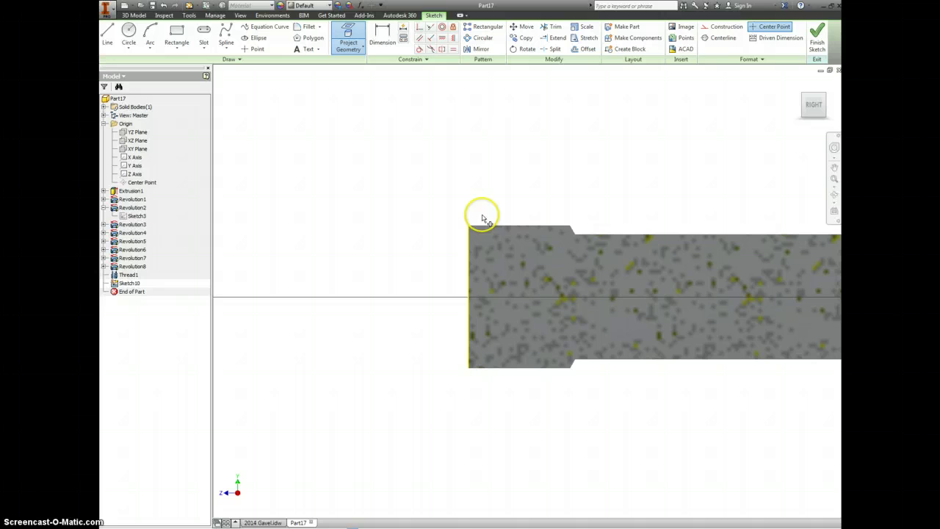
left_click(486, 230)
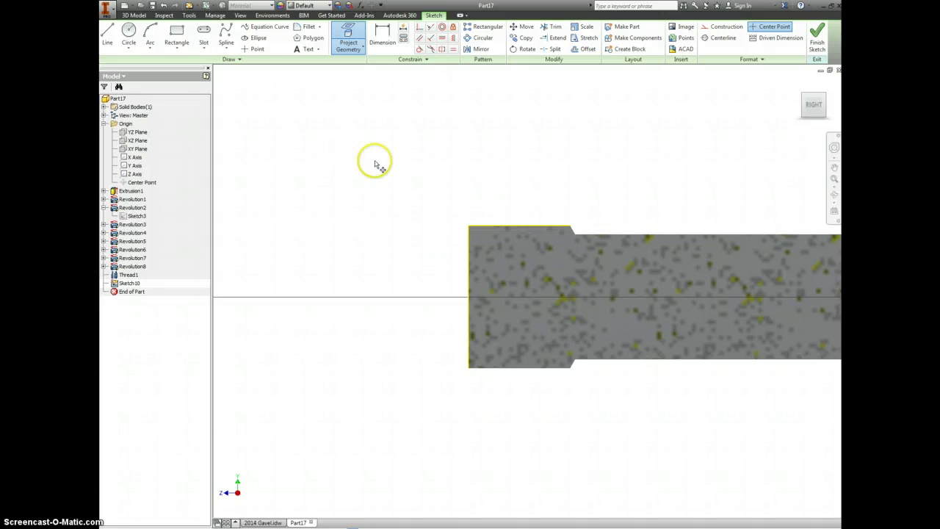
- Draw a closed three-line triangle at the top corner of the left end
left_click(107, 37)
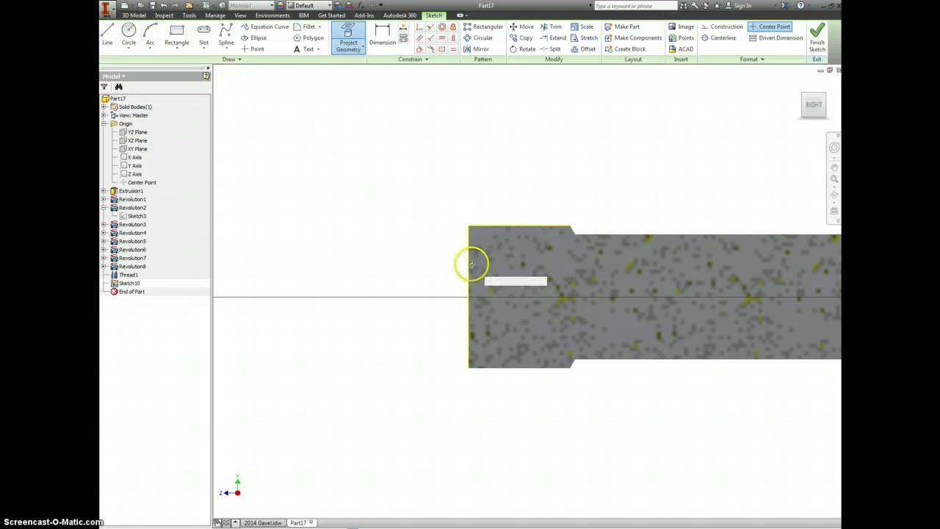
left_click(468, 263)
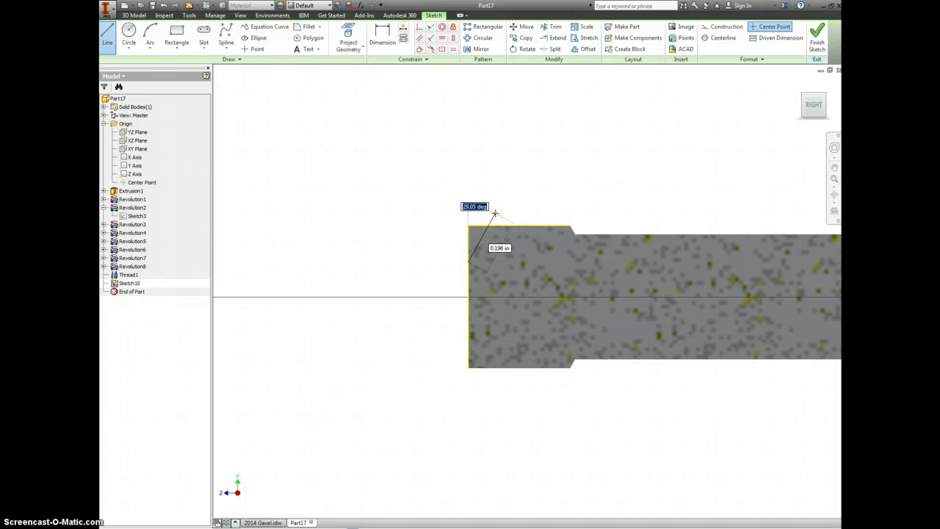
left_click(493, 214)
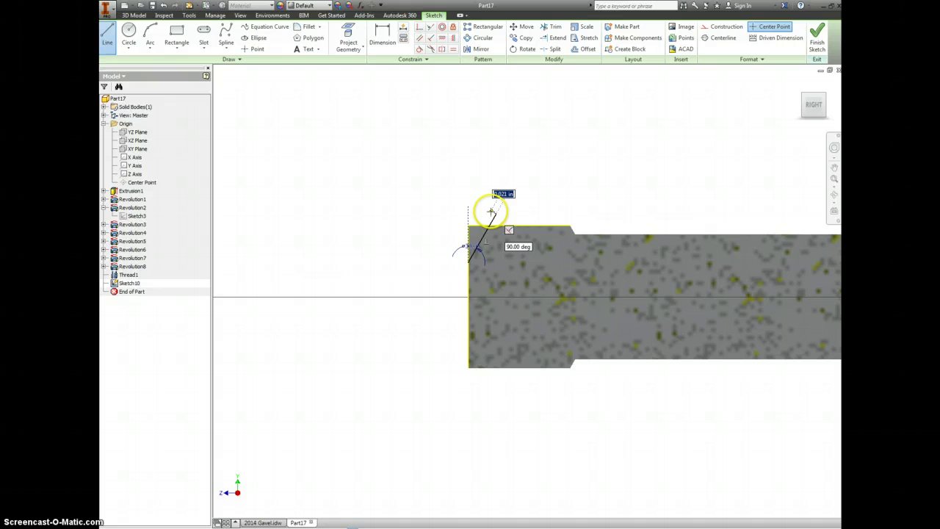
left_click(468, 214)
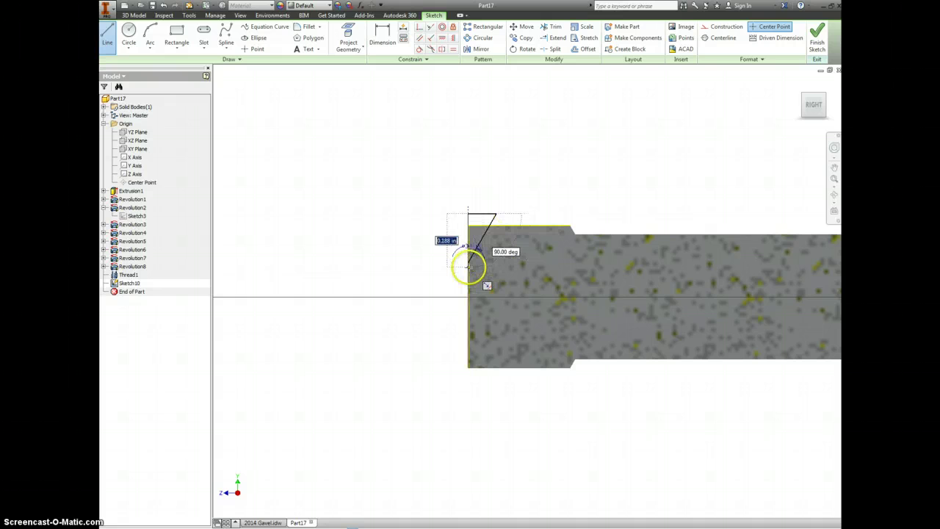
left_click(469, 262)
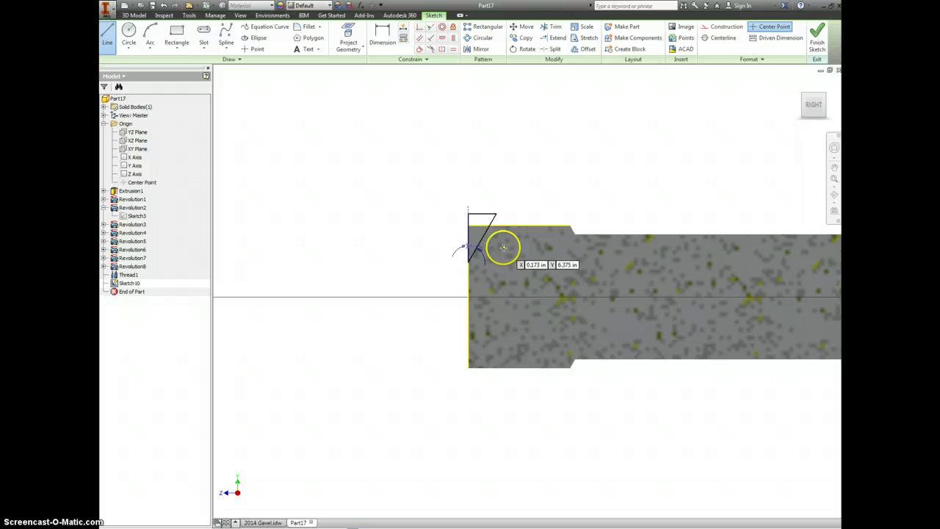
- Dimension the chamfer triangle's vertical leg at .150 from the handle's axis
key("d")
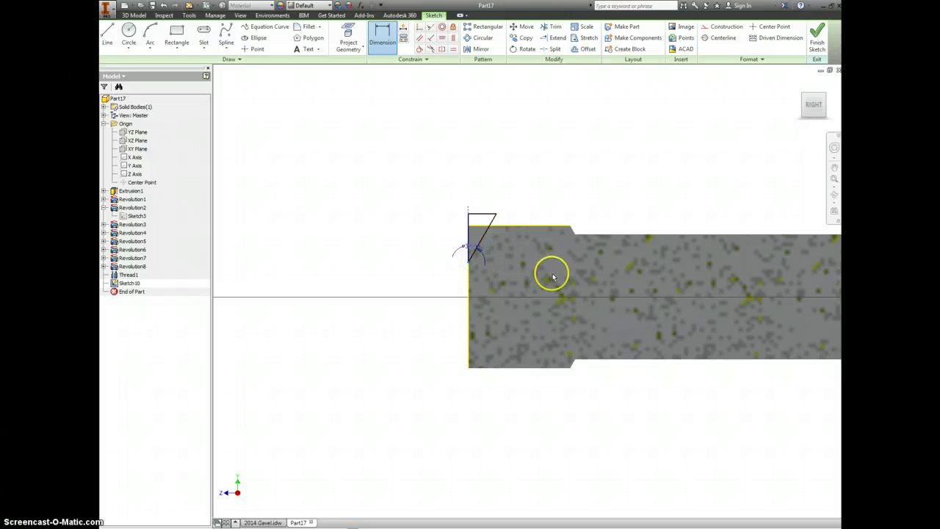
scroll(552, 272, "down", 5)
middle_click_drag(644, 282, 480, 287)
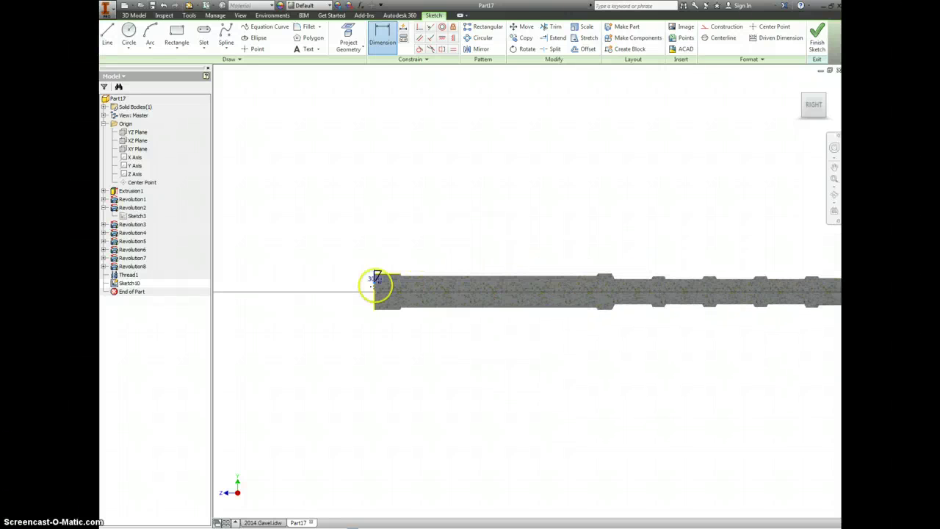
left_click(376, 280)
middle_click_drag(714, 279, 609, 279)
left_click(751, 289)
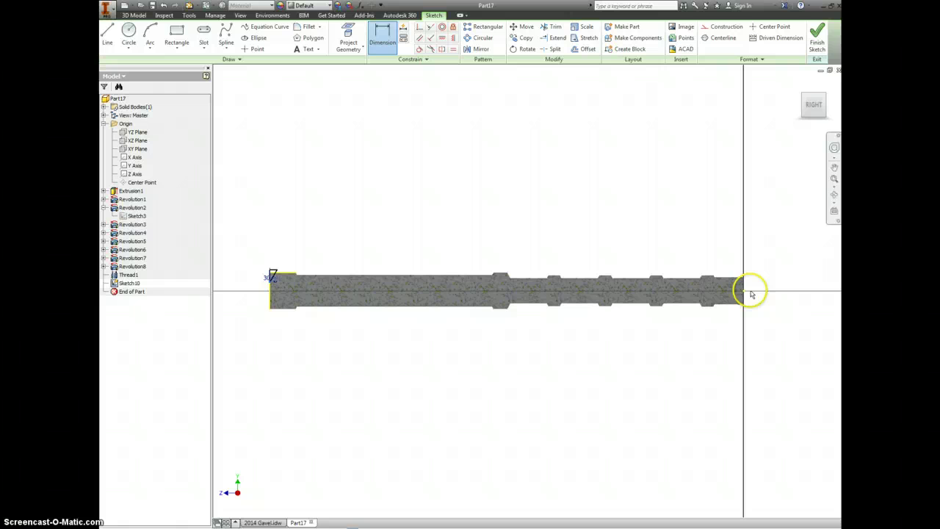
left_click(240, 288)
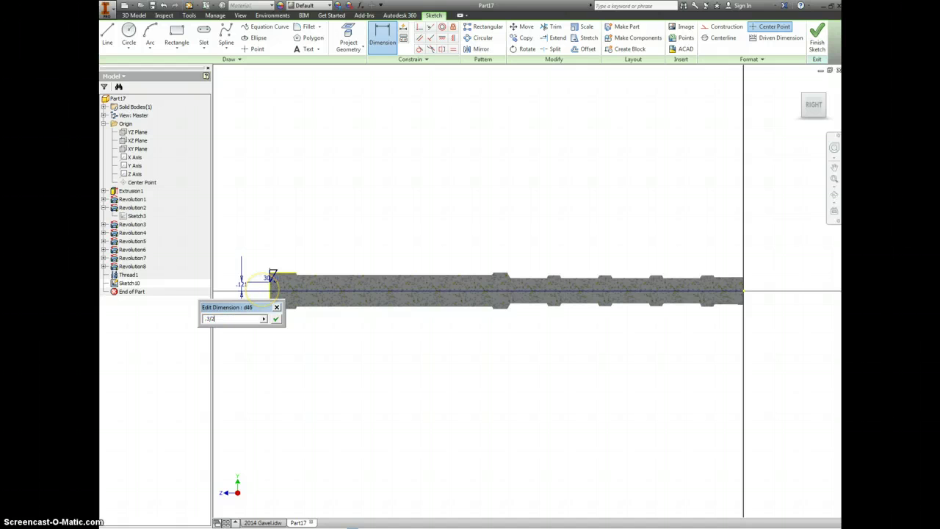
key("Return")
left_click(285, 284)
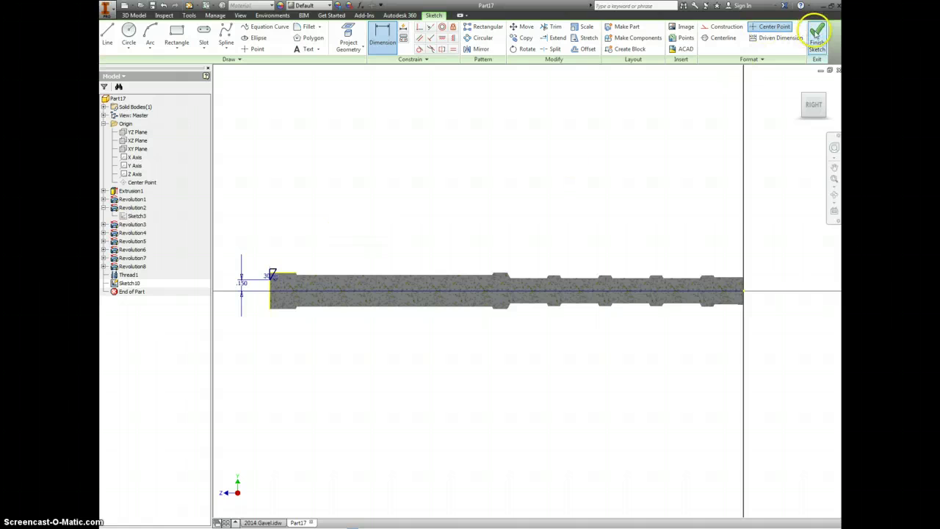
- Finish the sketch and revolve the triangle about the Z Axis to chamfer the left end, then zoom all
left_click(817, 35)
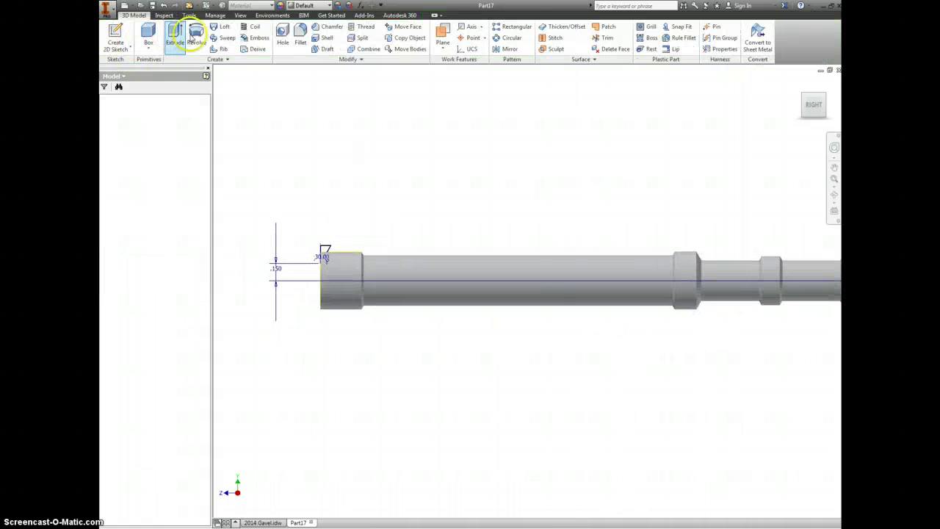
left_click(196, 37)
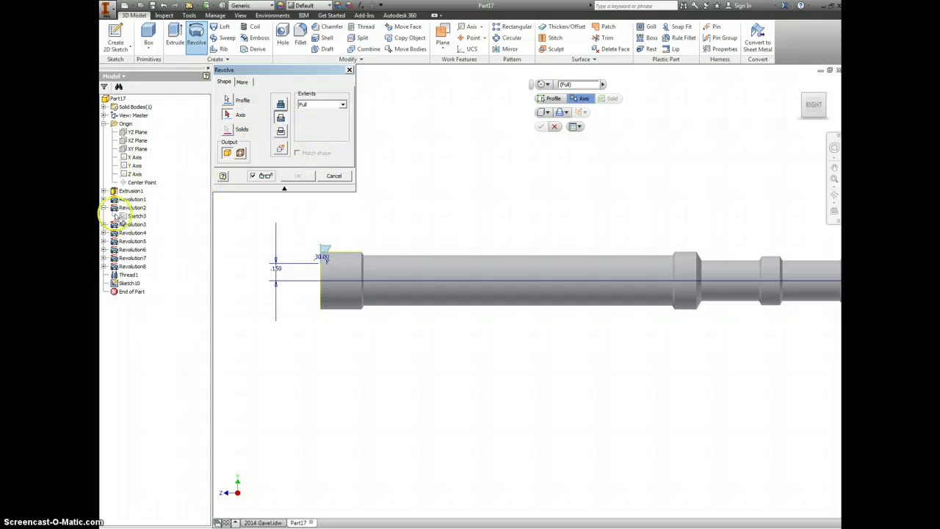
left_click(132, 174)
left_click(299, 177)
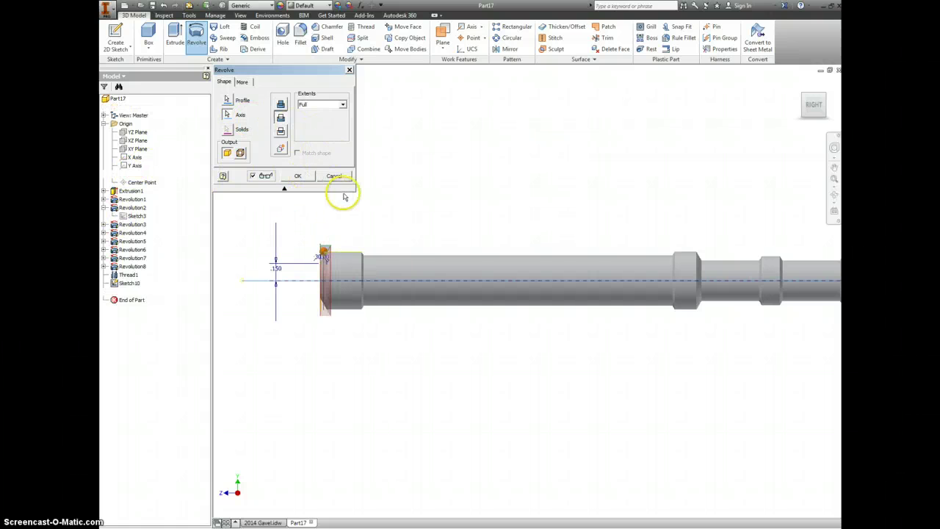
key("Home")
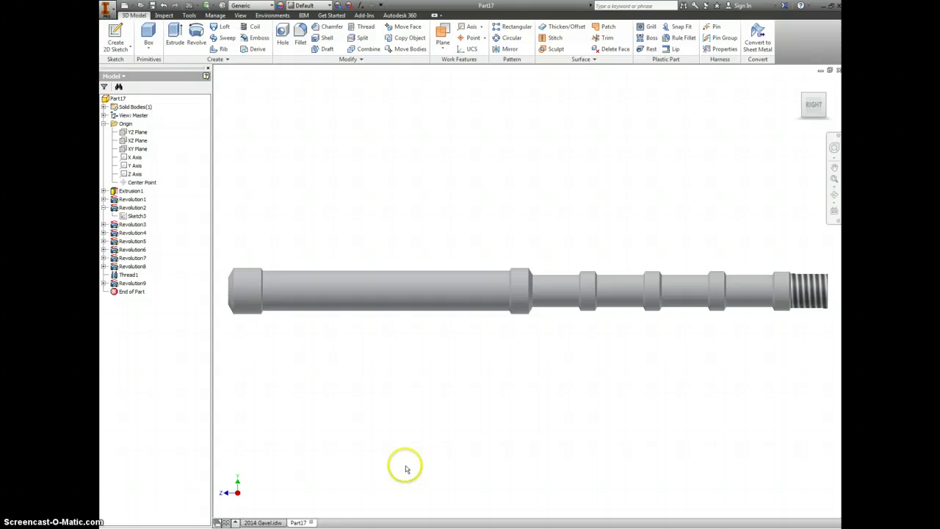
- Switch to the 2014 Gavel.idw drawing to compare the chamfers
left_click(264, 523)
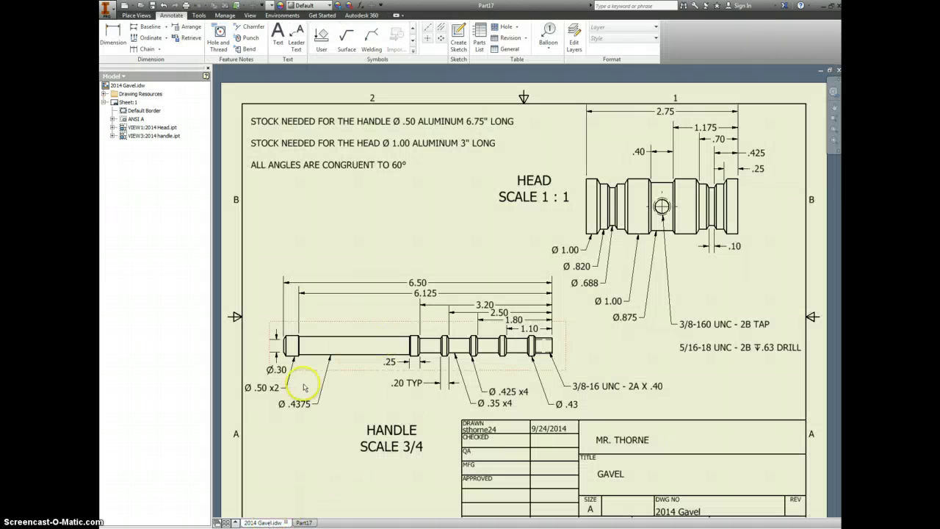